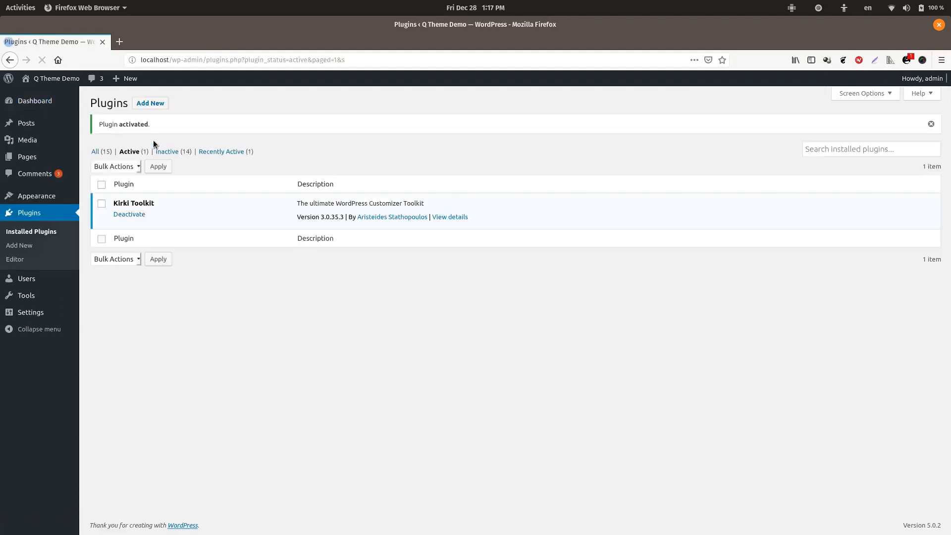
- Open the theme customizer and go to its Grid settings
mouse_move(64, 200)
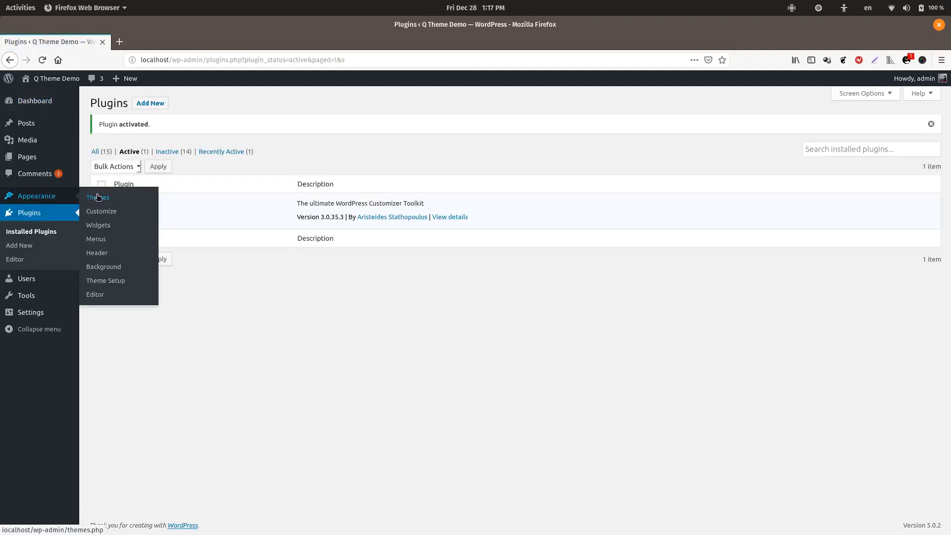
click(110, 215)
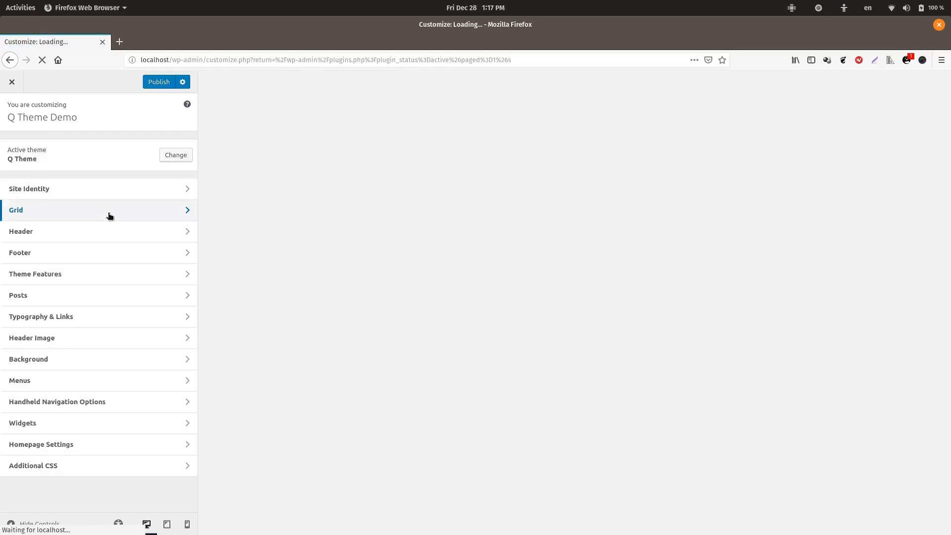
click(109, 210)
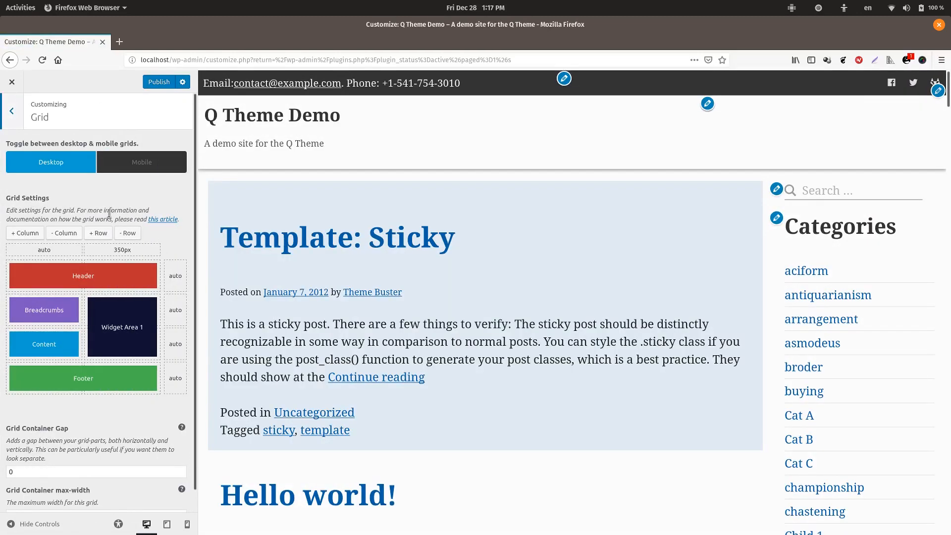
- Delete Widget Area 1 from the desktop grid
scroll(109, 213, down, 1)
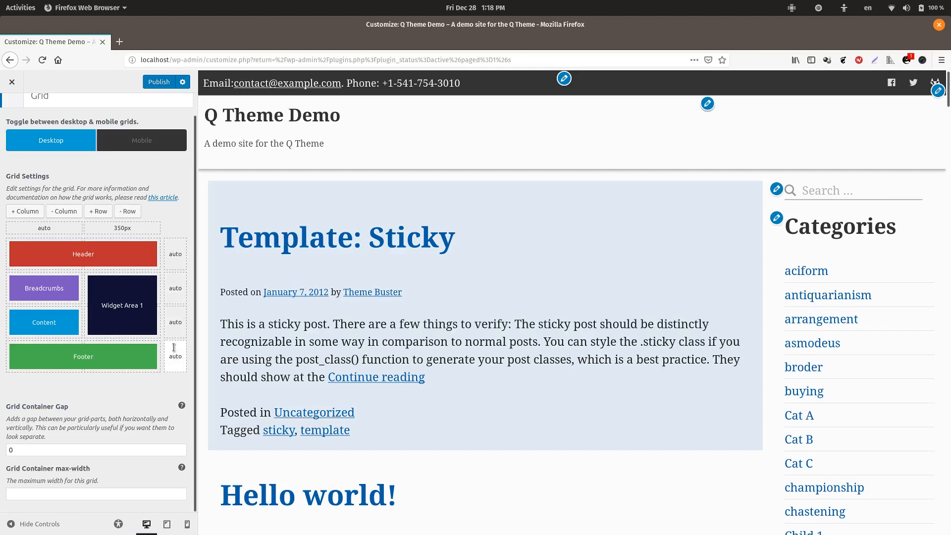
mouse_move(145, 312)
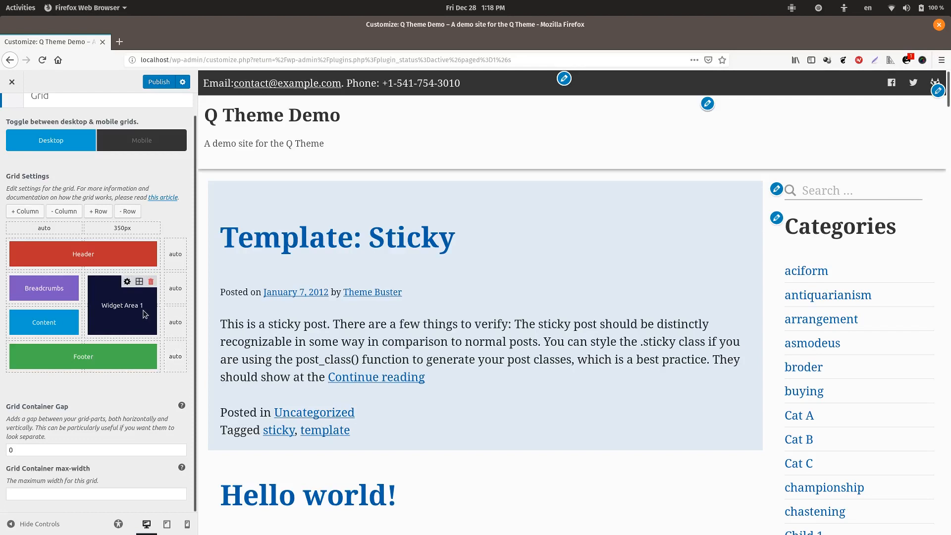
click(151, 282)
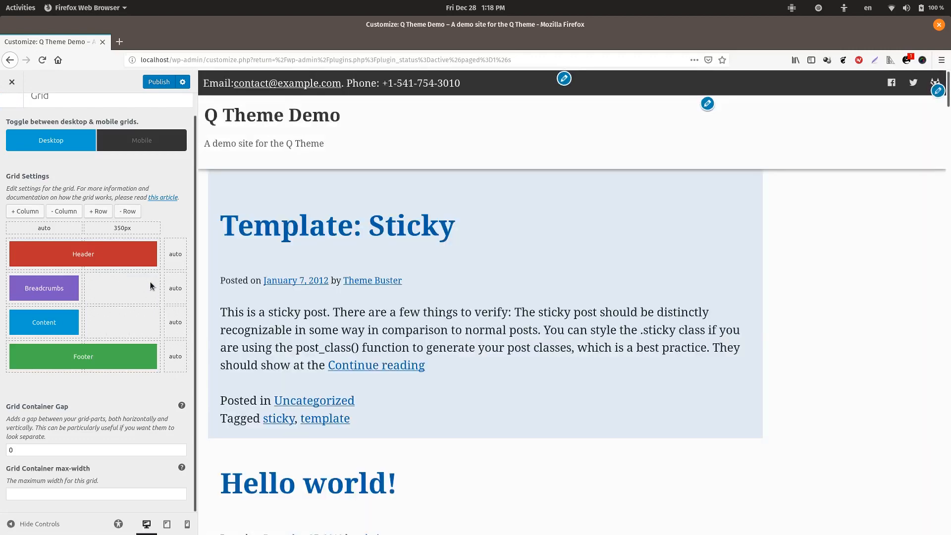
- Add the Navigation 2 grid part to the empty cell beside Breadcrumbs
mouse_move(149, 252)
mouse_move(123, 352)
mouse_move(76, 286)
click(102, 287)
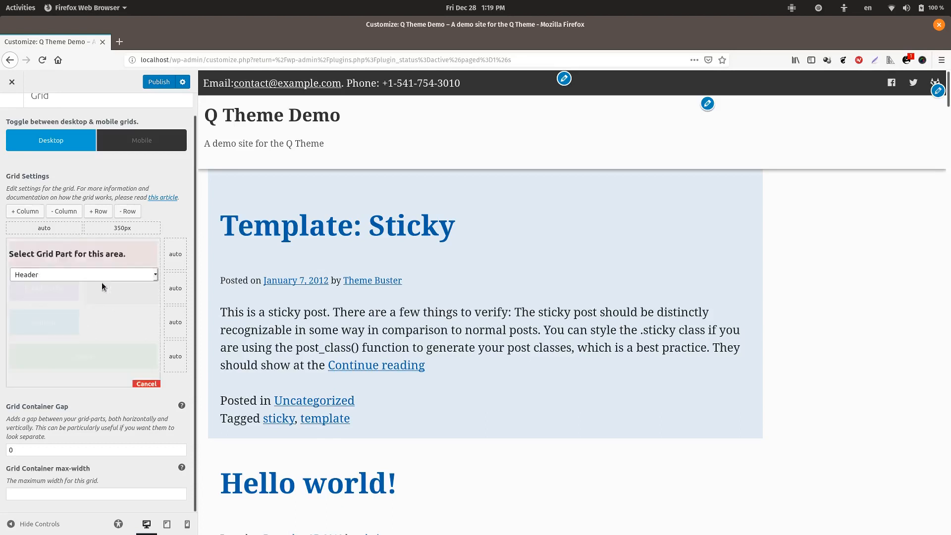
click(96, 274)
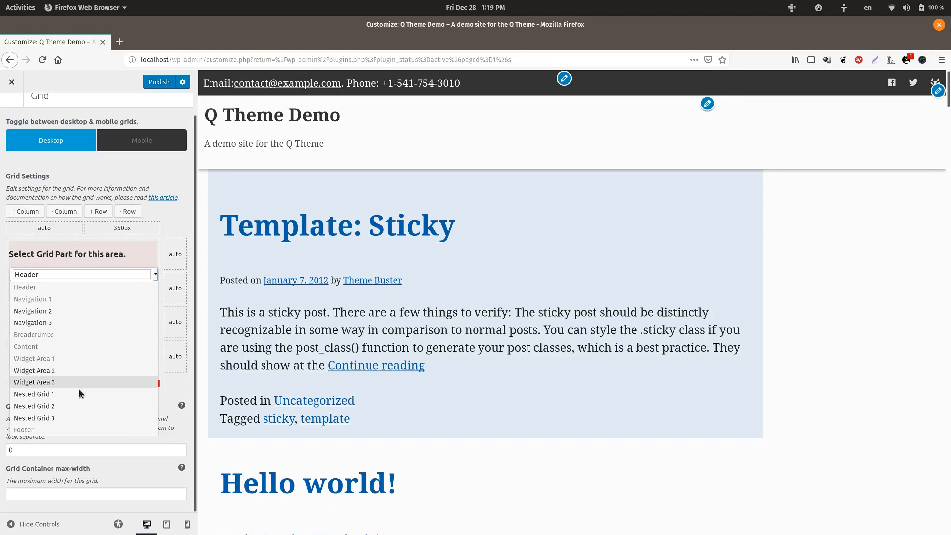
click(69, 308)
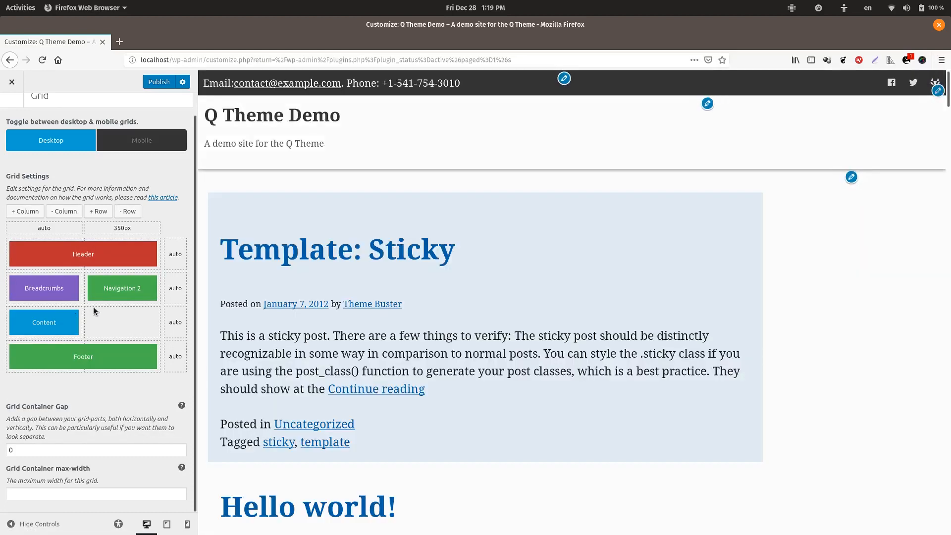
- Replace Navigation 2 with Widget Area 2 spanning the two cells beside Breadcrumbs and Content
mouse_move(139, 287)
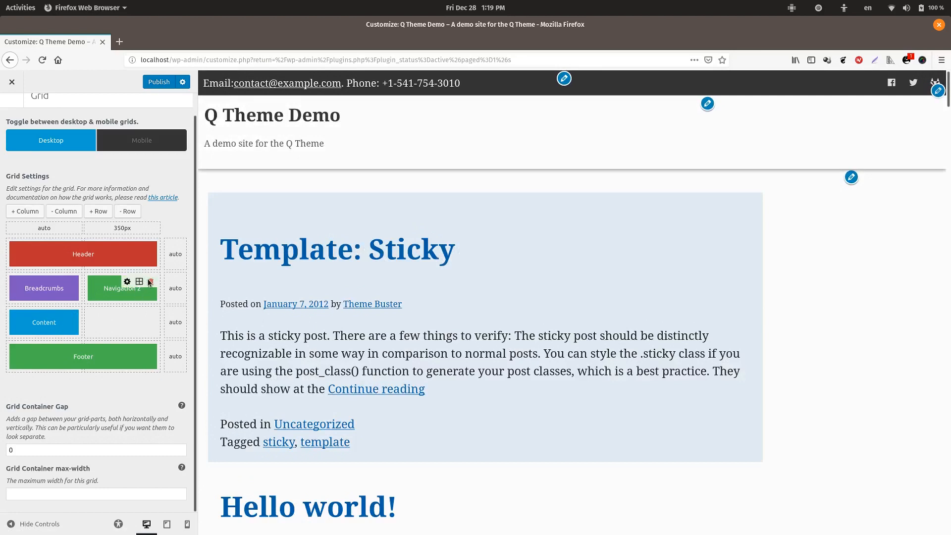
click(150, 282)
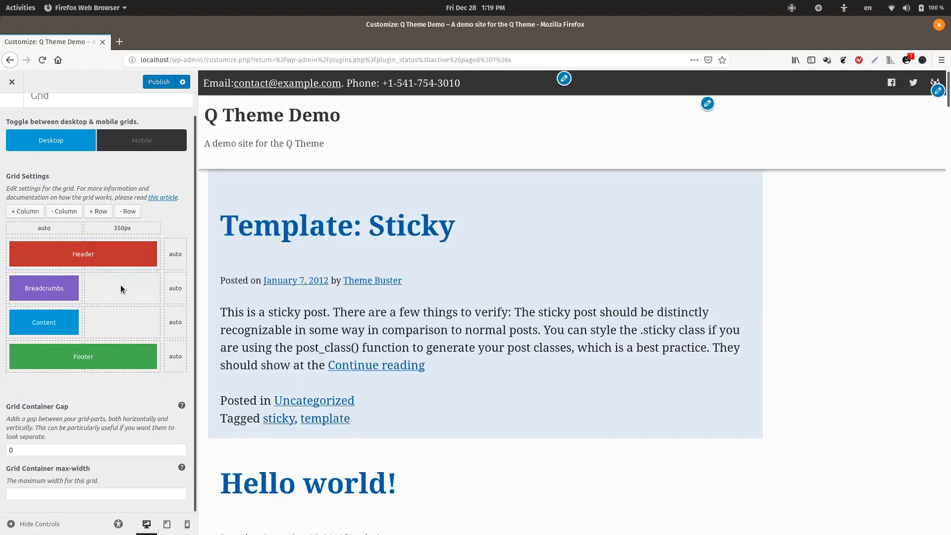
drag(120, 284, 118, 329)
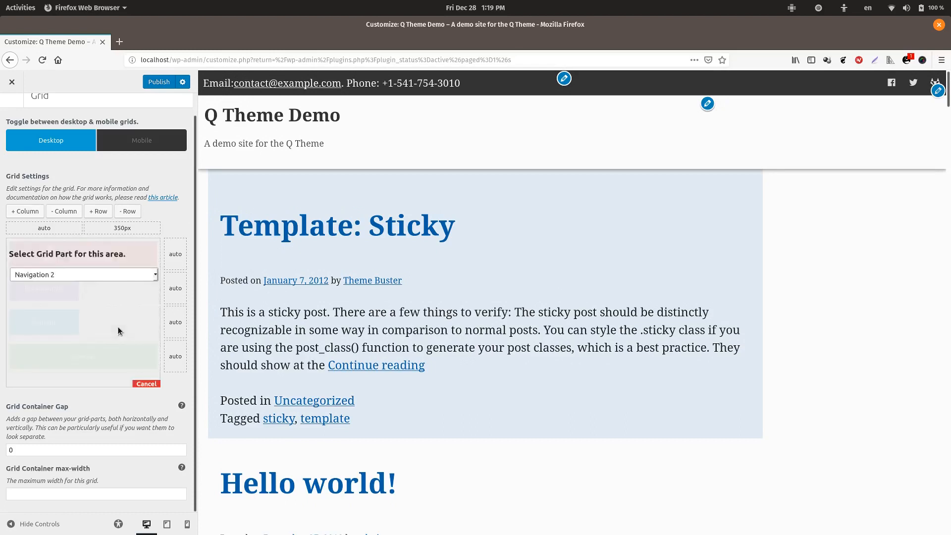
click(87, 277)
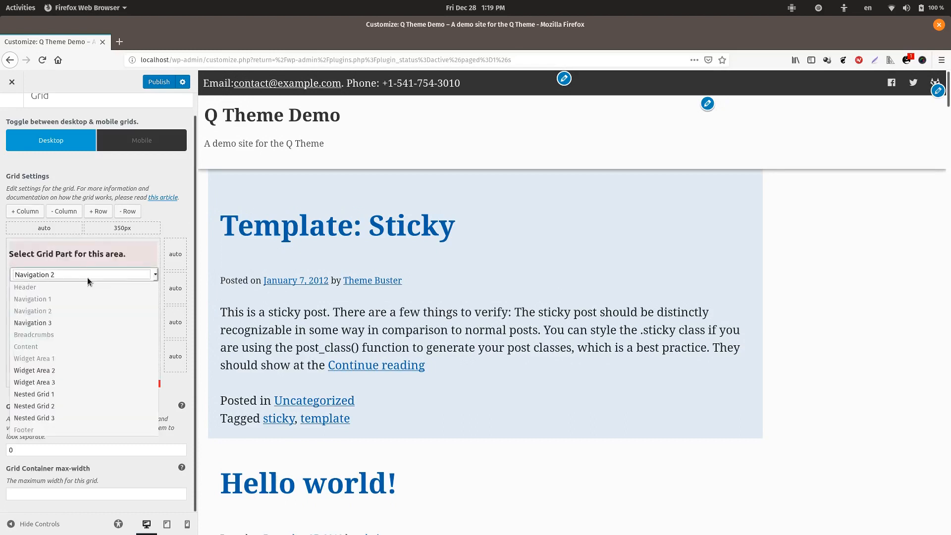
click(76, 371)
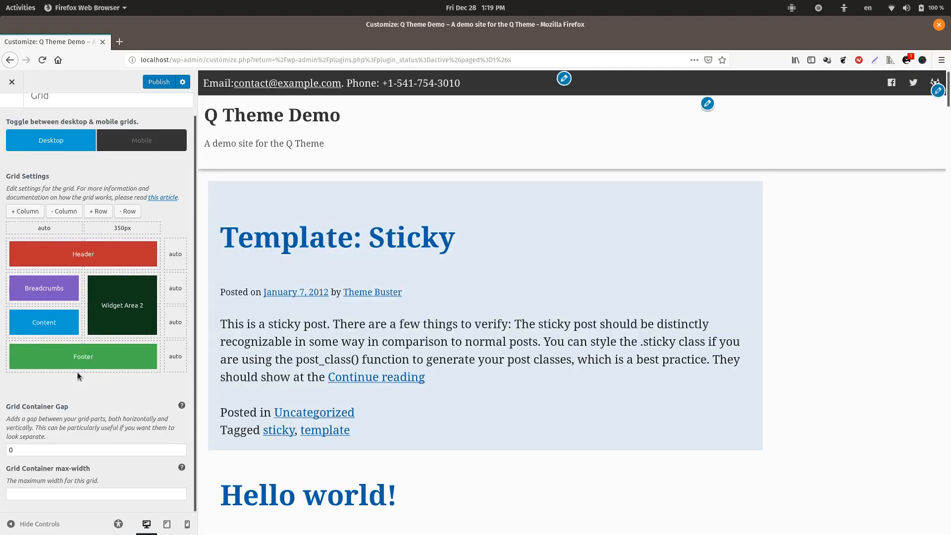
- Shrink Widget Area 2 to the single cell beside Breadcrumbs, and delete it from the grid
mouse_move(111, 298)
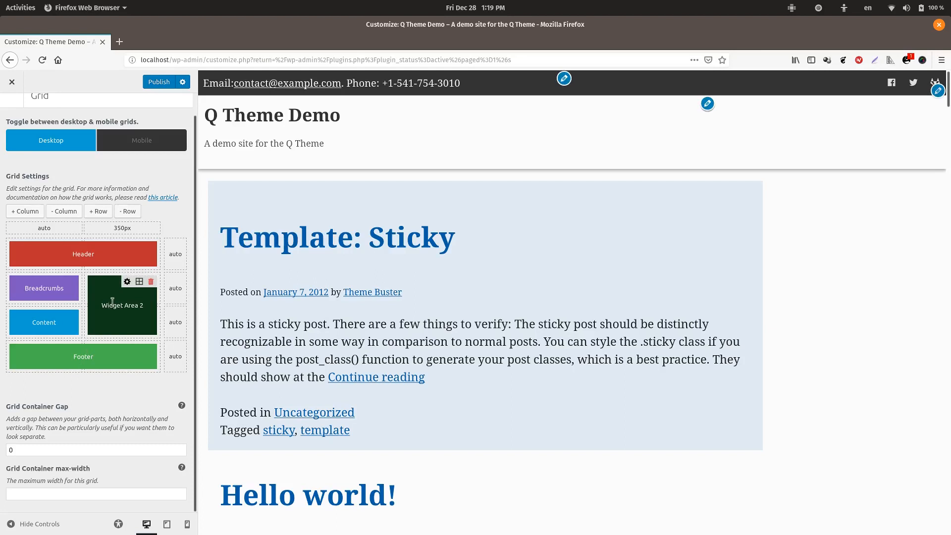
click(139, 281)
click(130, 288)
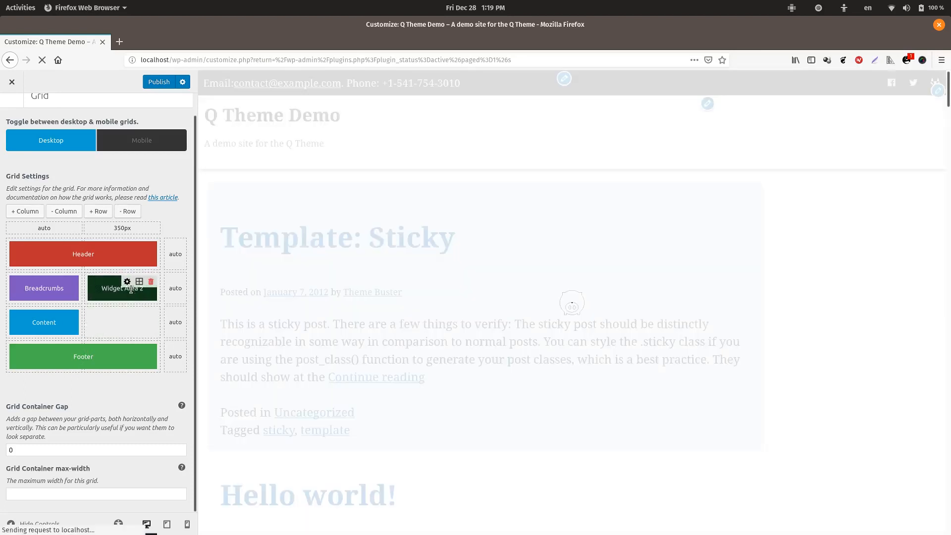
click(151, 281)
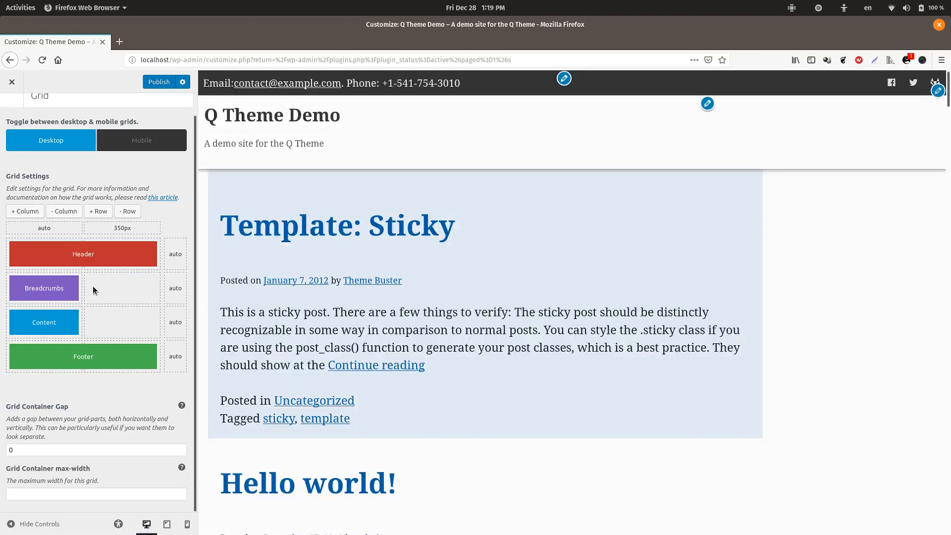
mouse_move(62, 287)
click(49, 281)
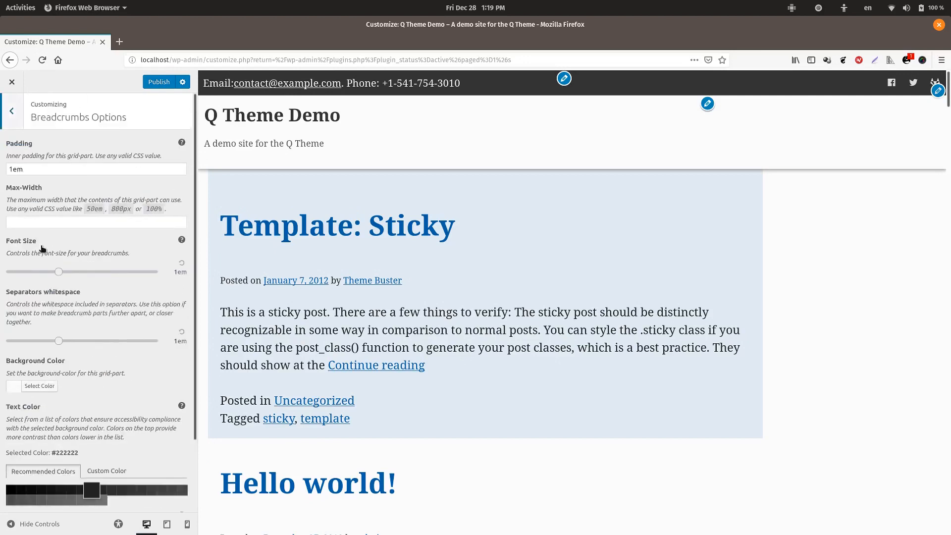
click(10, 122)
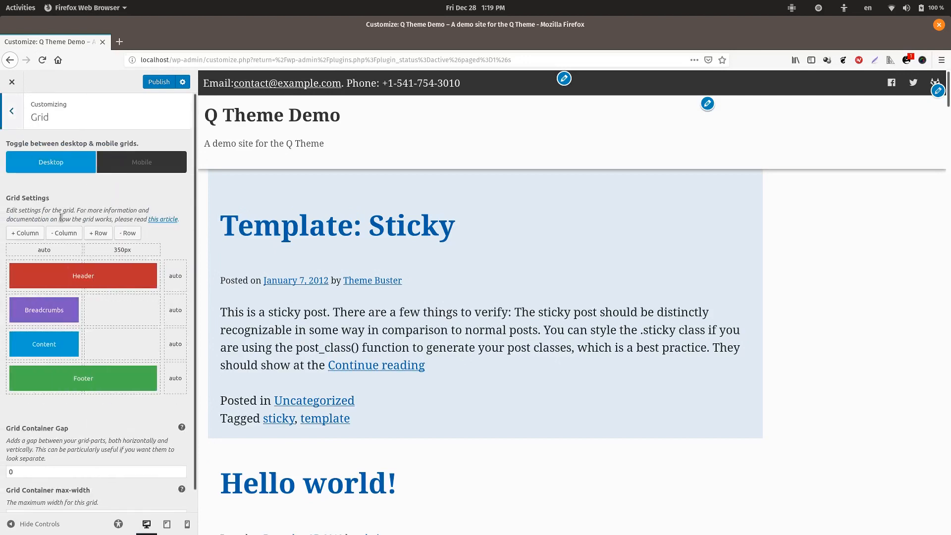
- Resize the Breadcrumbs grid part to span both columns of its row
click(62, 303)
click(123, 308)
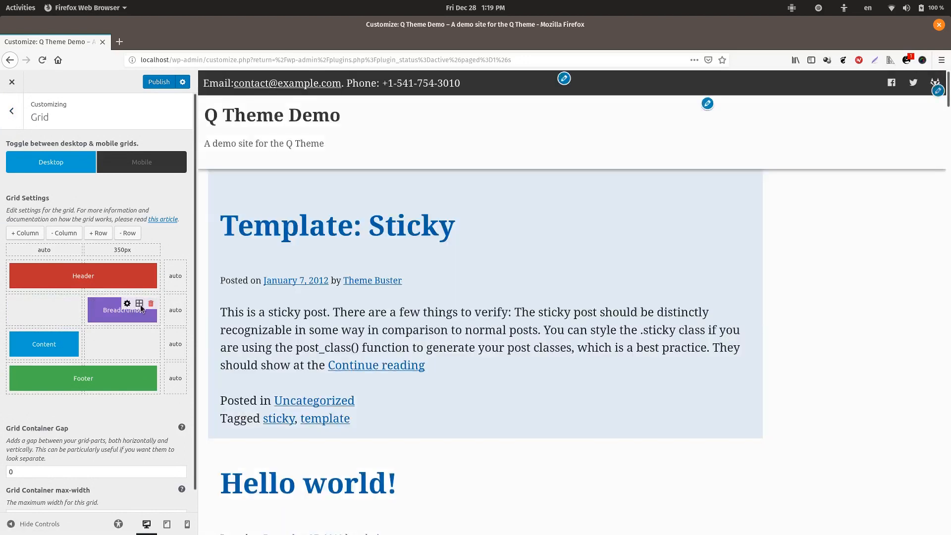
click(140, 305)
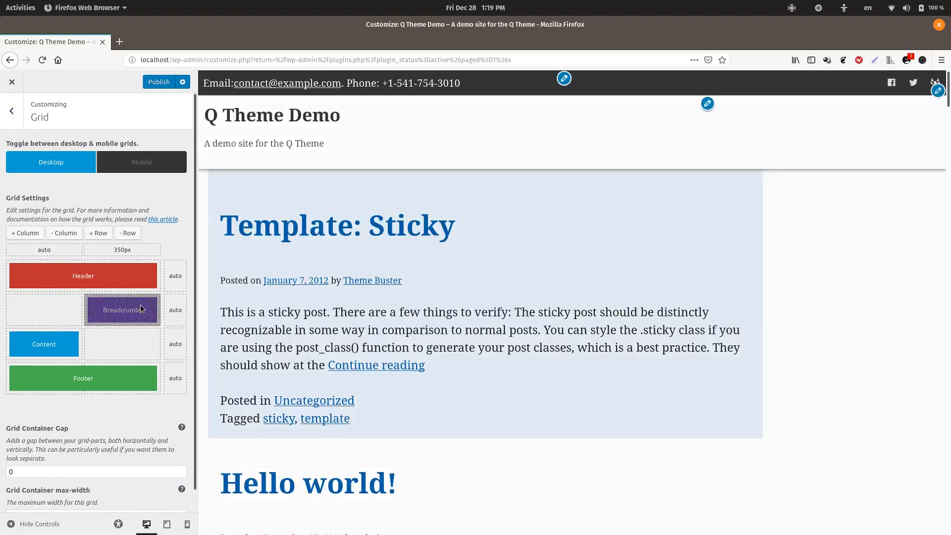
click(42, 308)
click(128, 306)
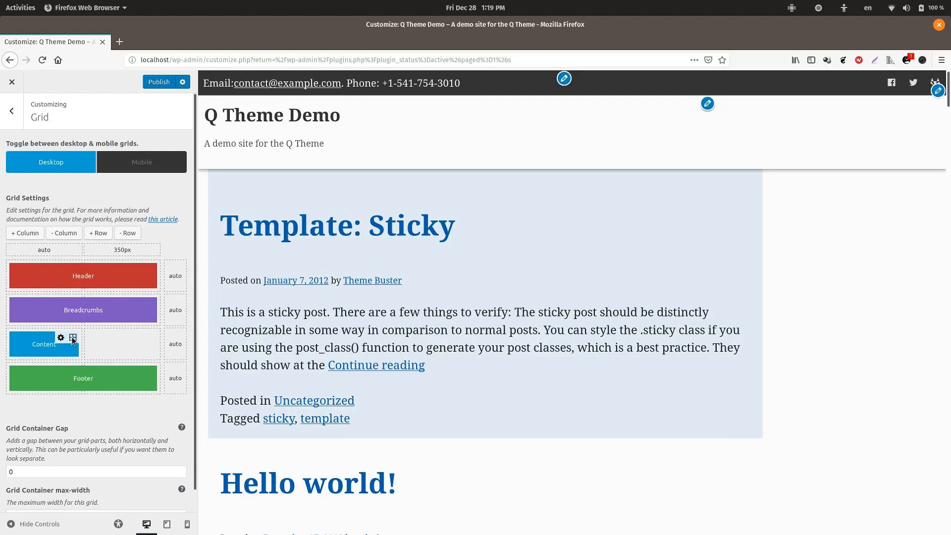
- Extend the Content grid part across both columns of its row
click(73, 341)
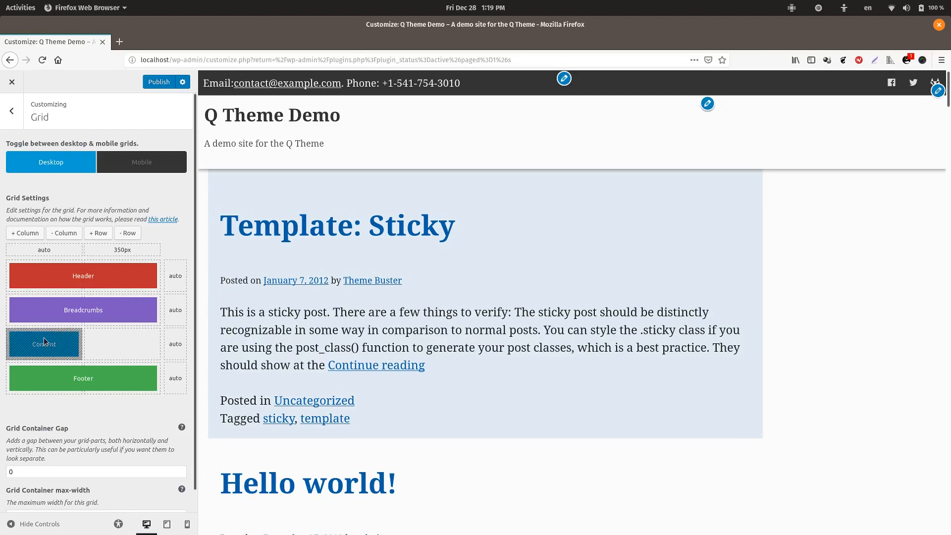
click(118, 342)
click(119, 340)
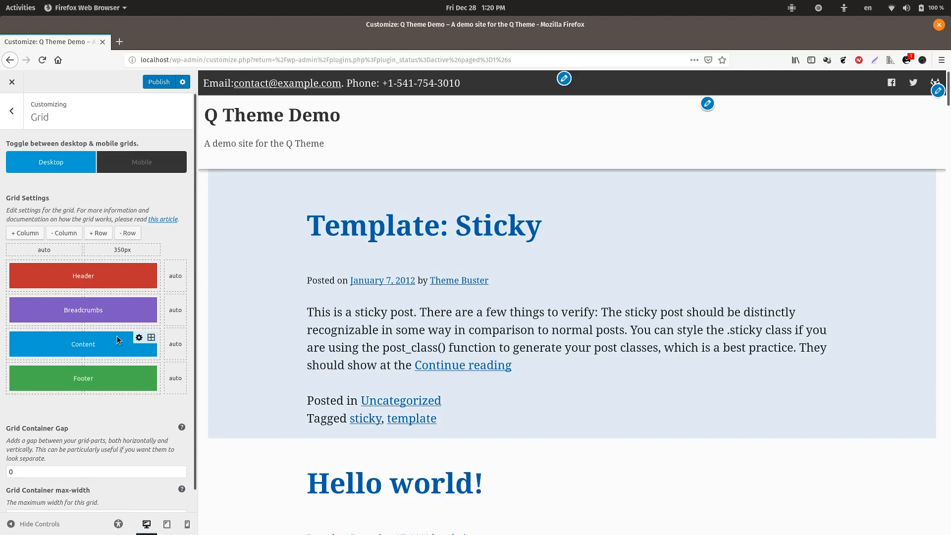
- Try Grid Container Gap values of 10px and 10em, and set the gap back to 0
scroll(117, 340, down, 1)
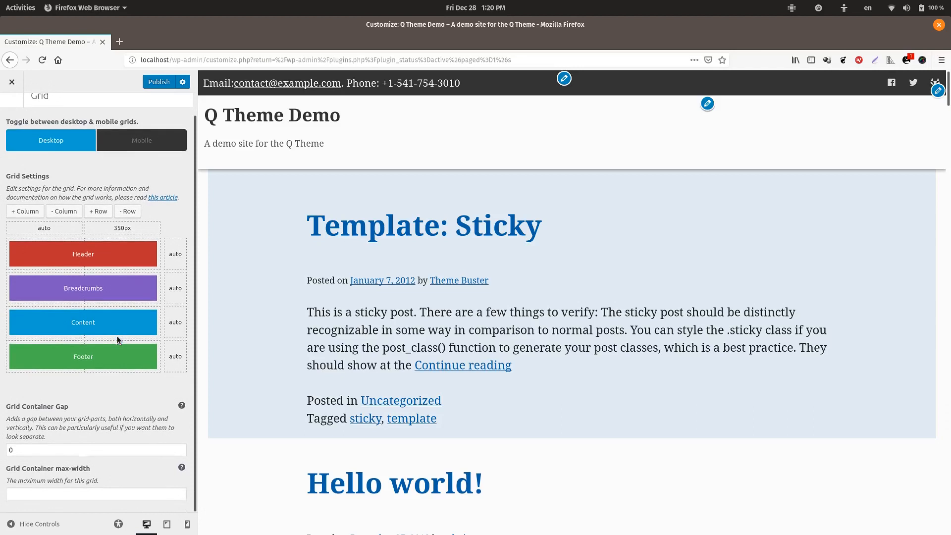
double_click(56, 455)
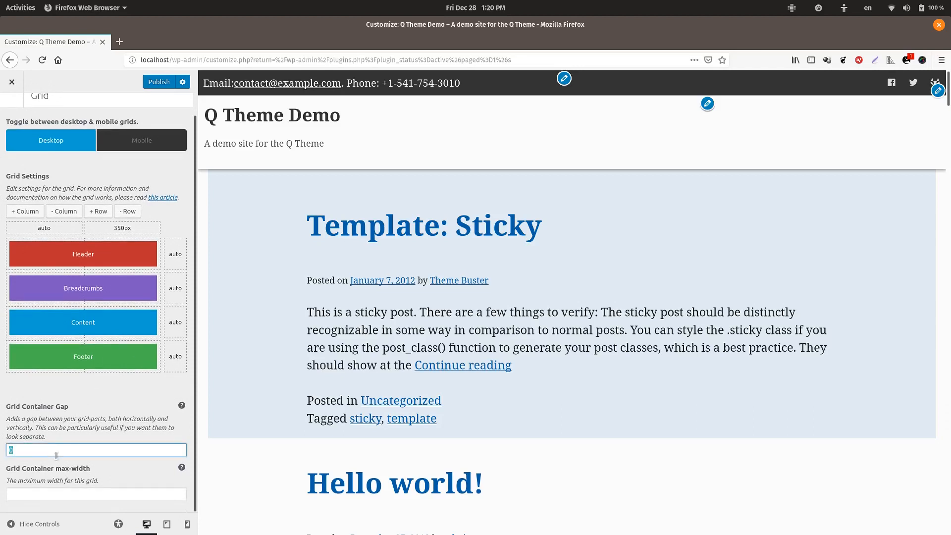
text(10px)
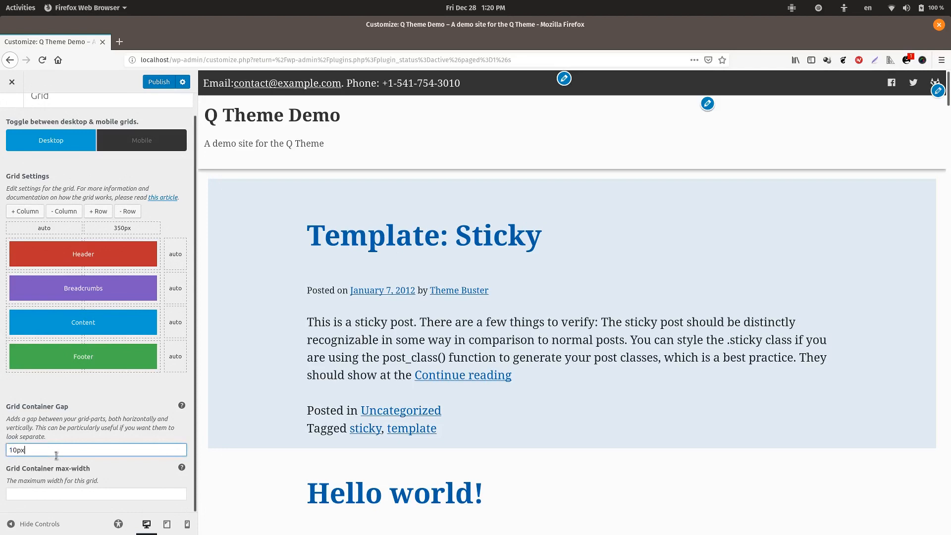
double_click(56, 455)
text(10em)
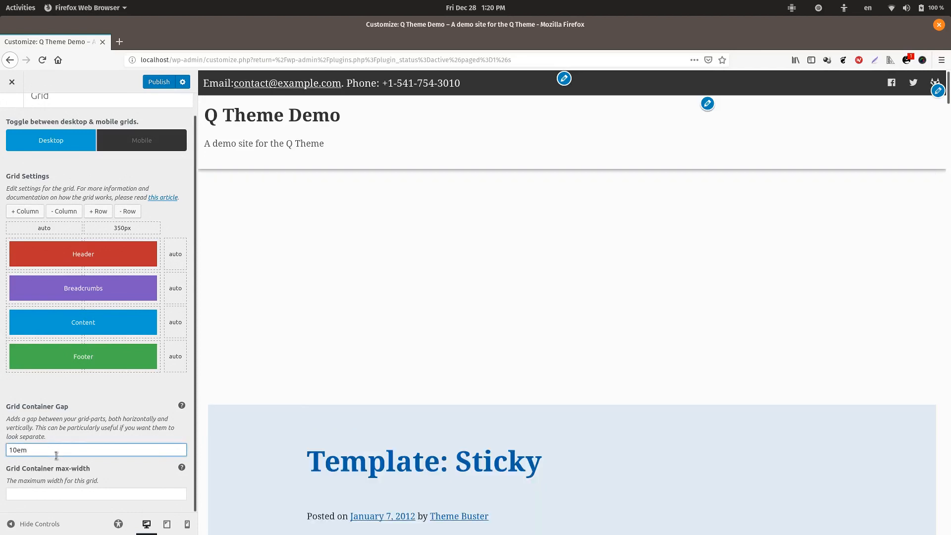
key(BackSpace)
key(BackSpace)
key(BackSpace)
key(BackSpace)
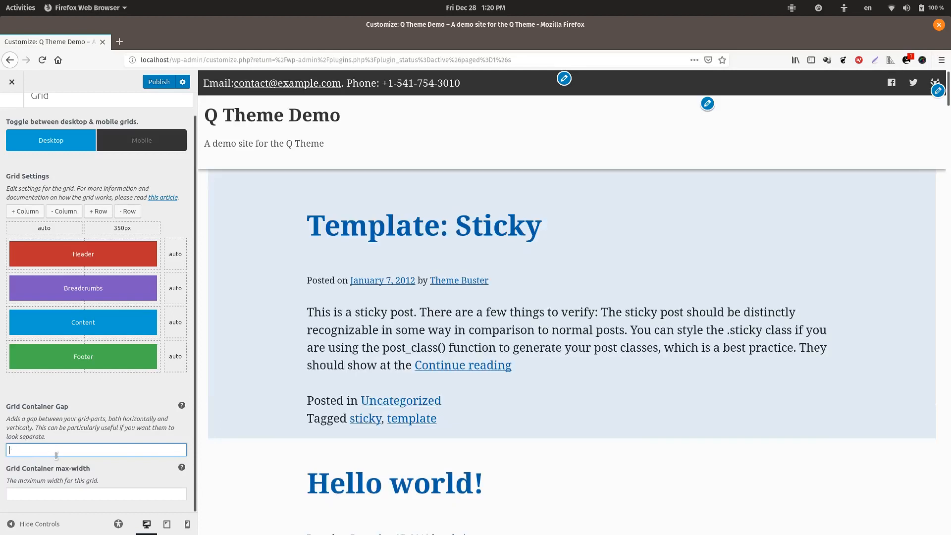
text(0)
- Try Grid Container max-width values of 800px, 1000px, 50em and 90%, and clear the value again
key(Tab)
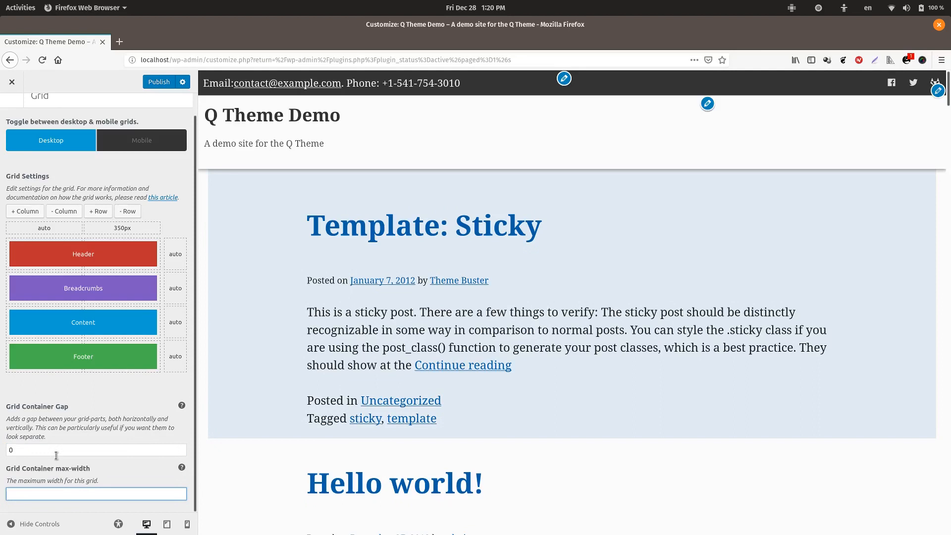
text(800px)
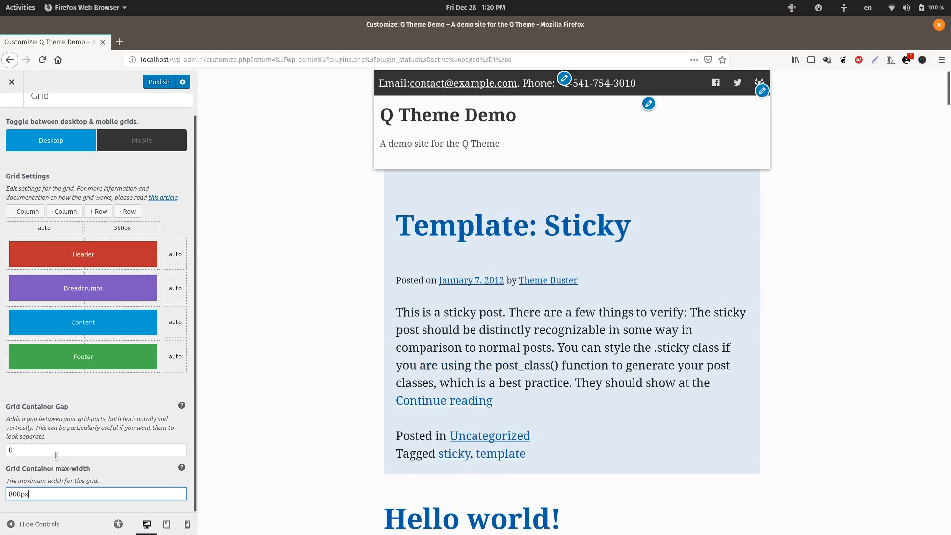
key(ctrl+a)
text(1000px)
key(ctrl+a)
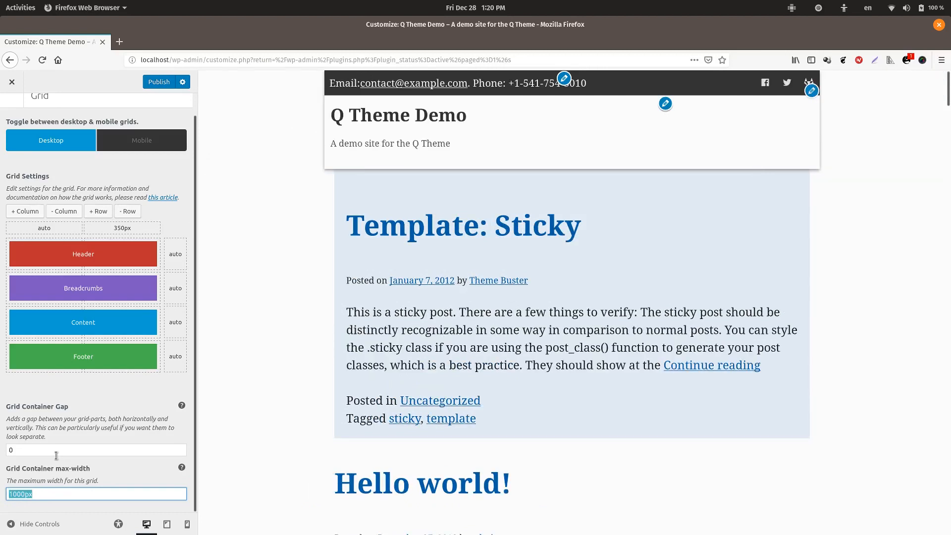
text(50em)
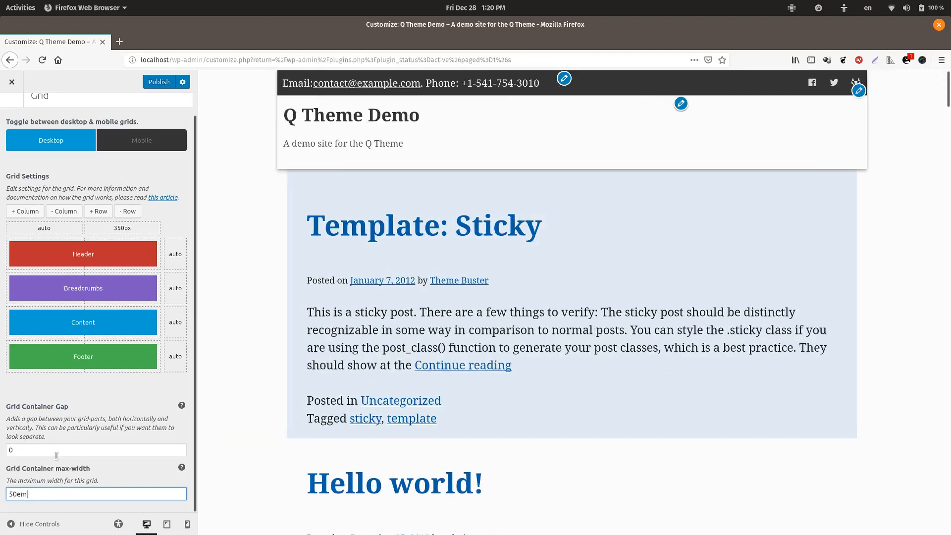
key(ctrl+a)
text(90%)
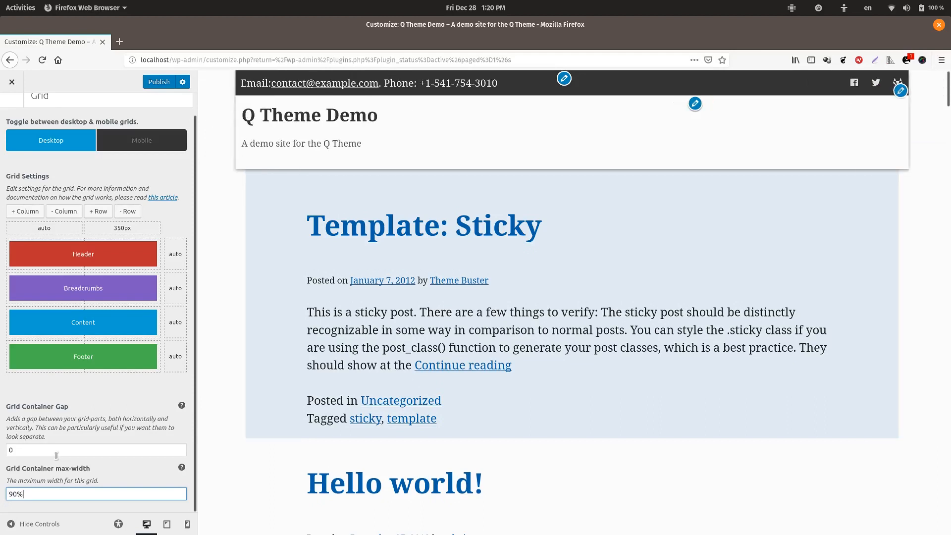
key(ctrl+a)
key(BackSpace)
scroll(56, 455, up, 2)
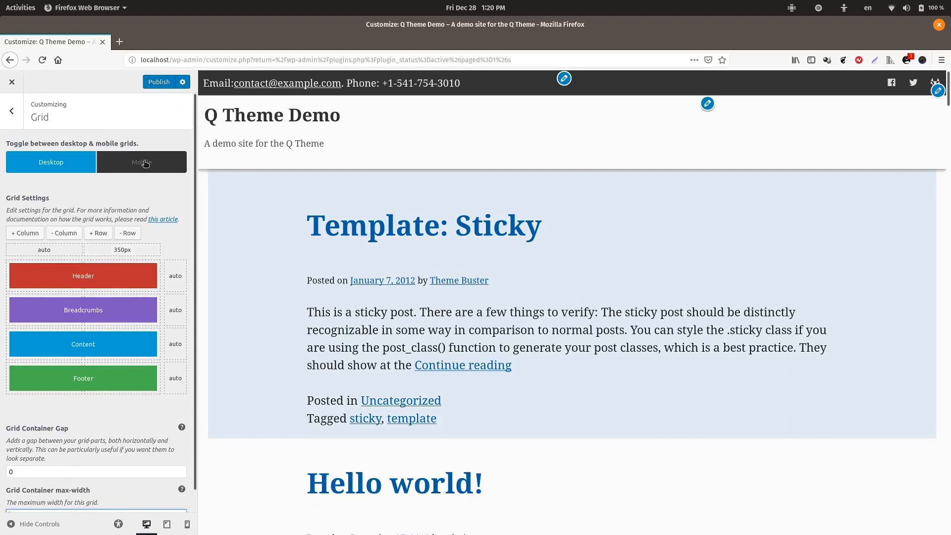
- Switch to the mobile grid, try a Mobile Breakpoint of 800px, and set it to 60em
click(142, 162)
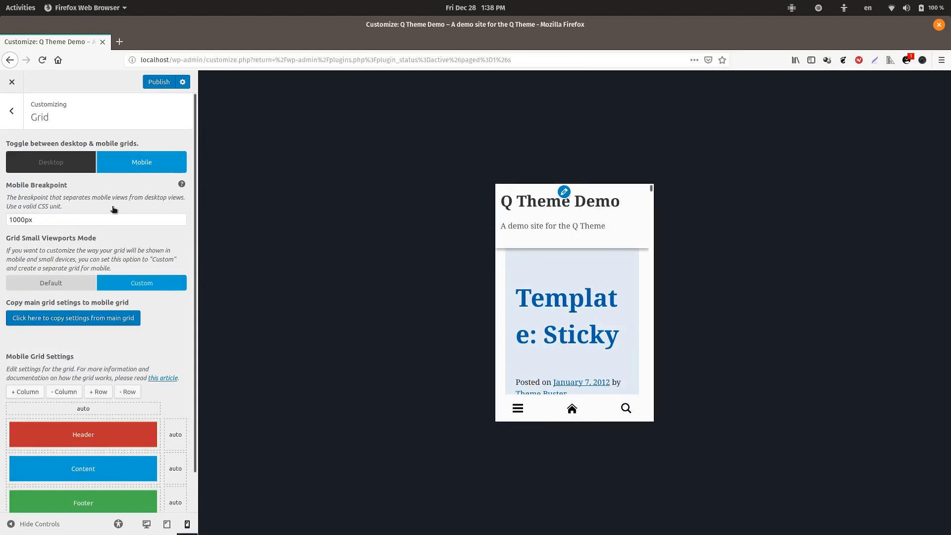
double_click(99, 220)
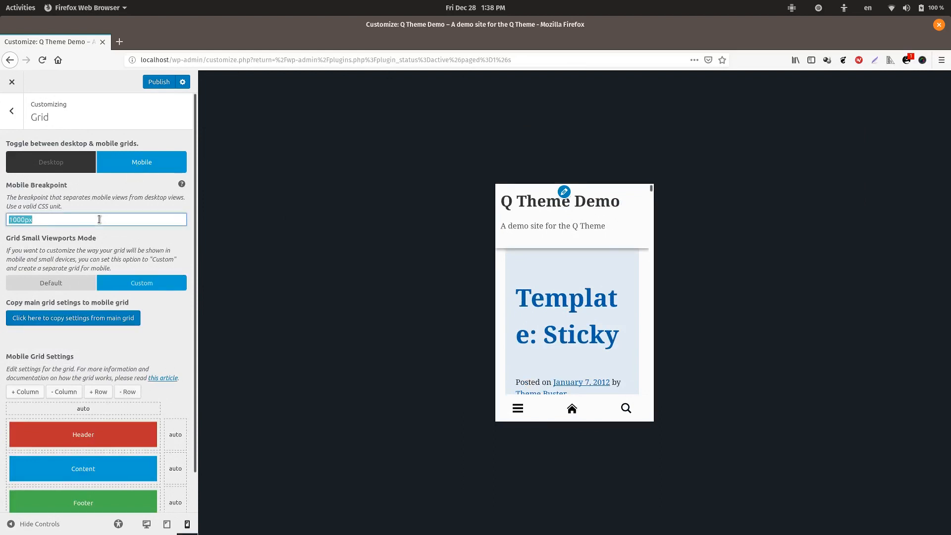
text(800px)
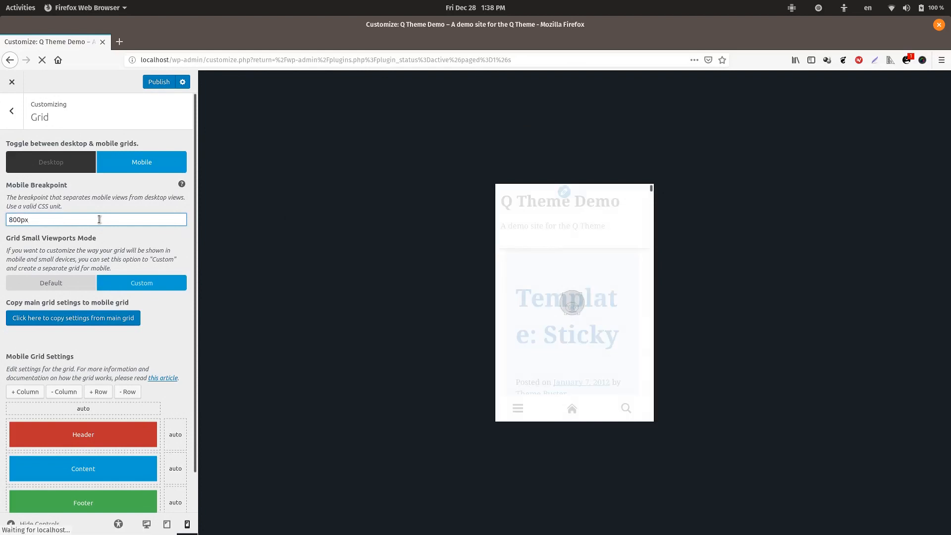
double_click(99, 219)
text(60em)
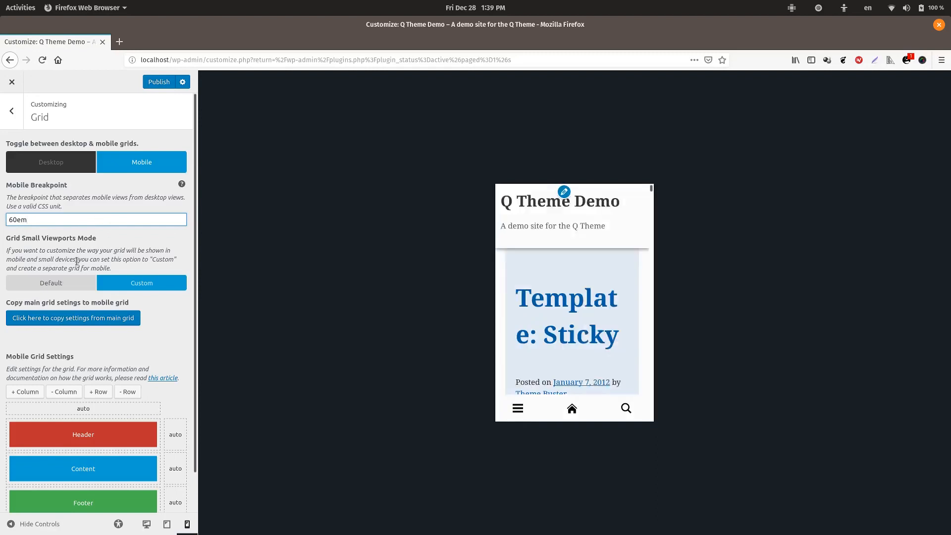
- Preview the Default option of Grid Small Viewports Mode against Custom, and leave the mode on Custom
click(67, 284)
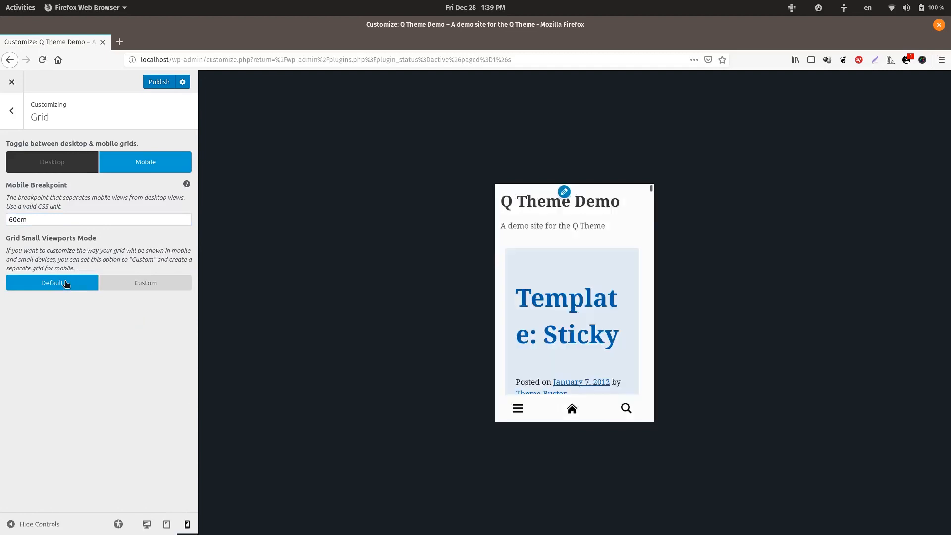
click(153, 282)
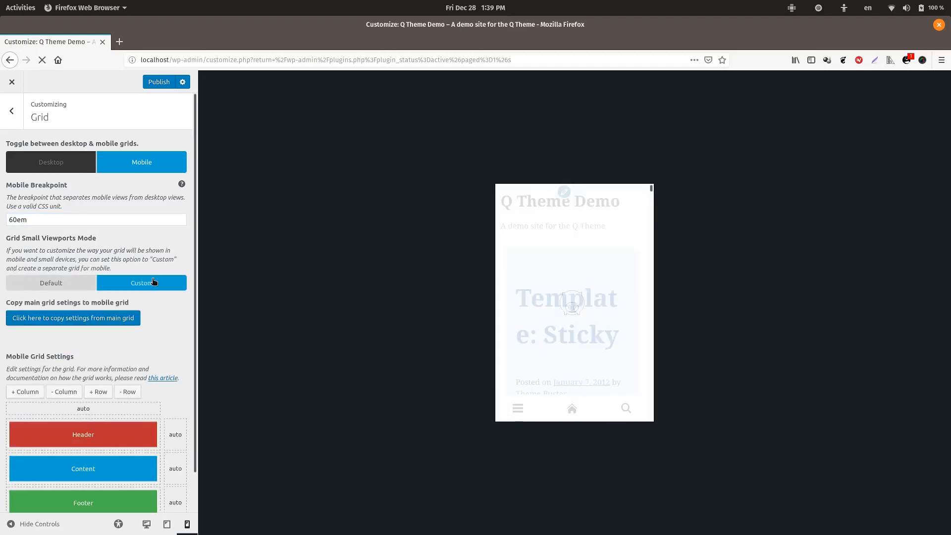
click(69, 291)
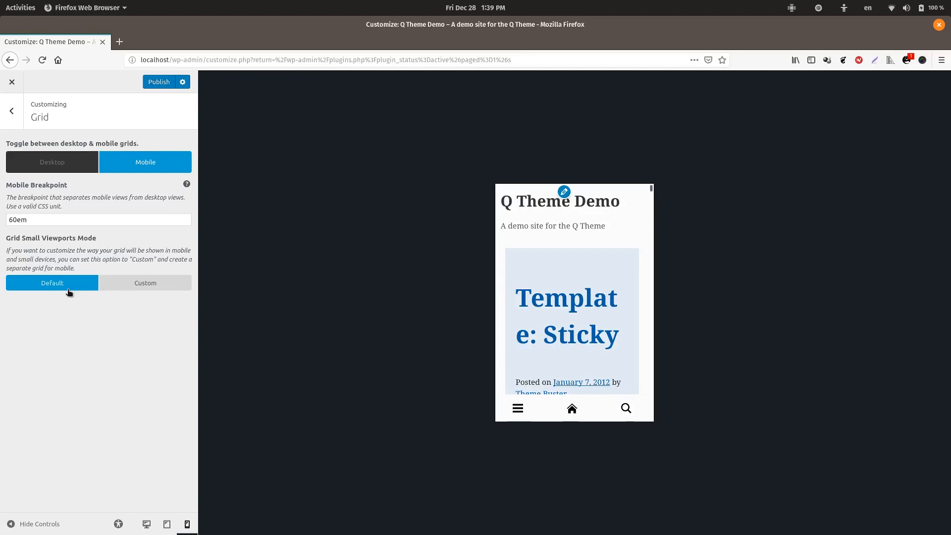
scroll(543, 277, down, 5)
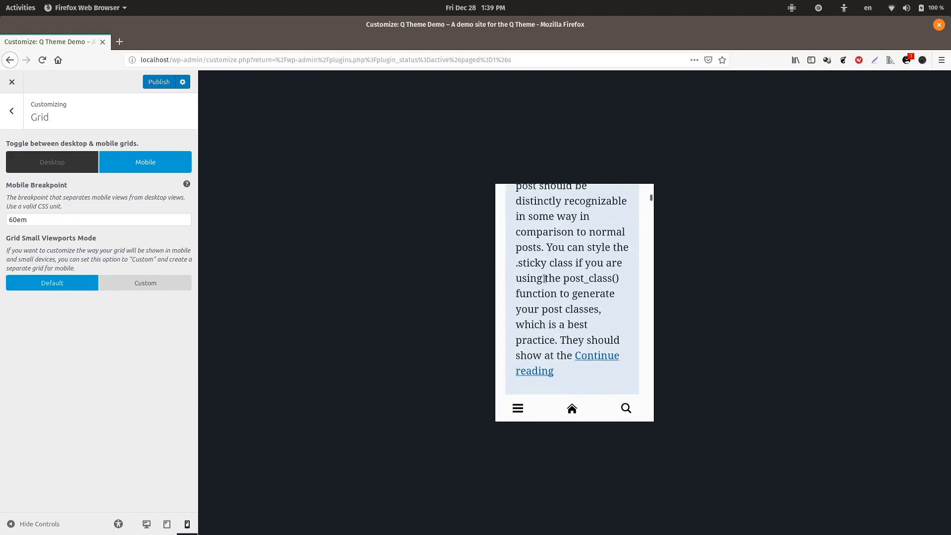
scroll(544, 279, up, 5)
click(167, 283)
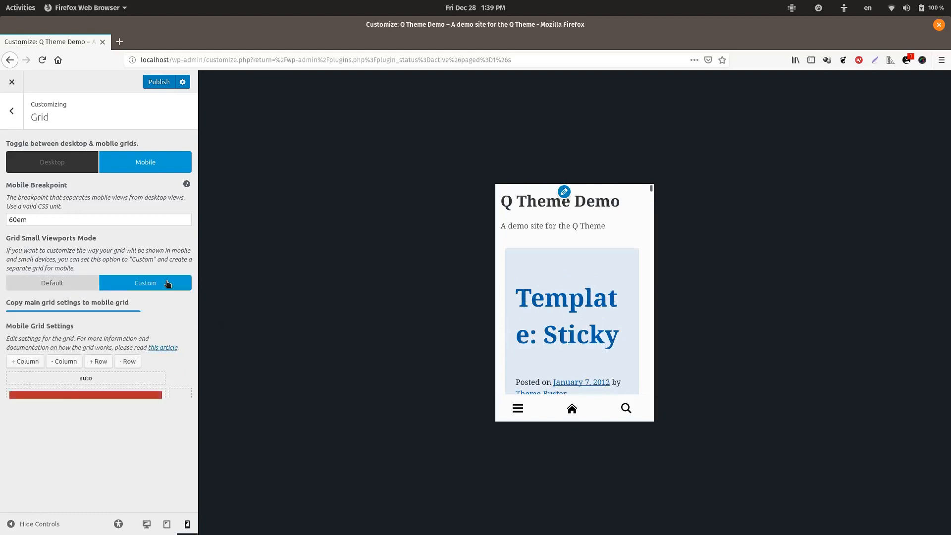
- Add a second column to the mobile grid and remove it again
scroll(160, 348, down, 2)
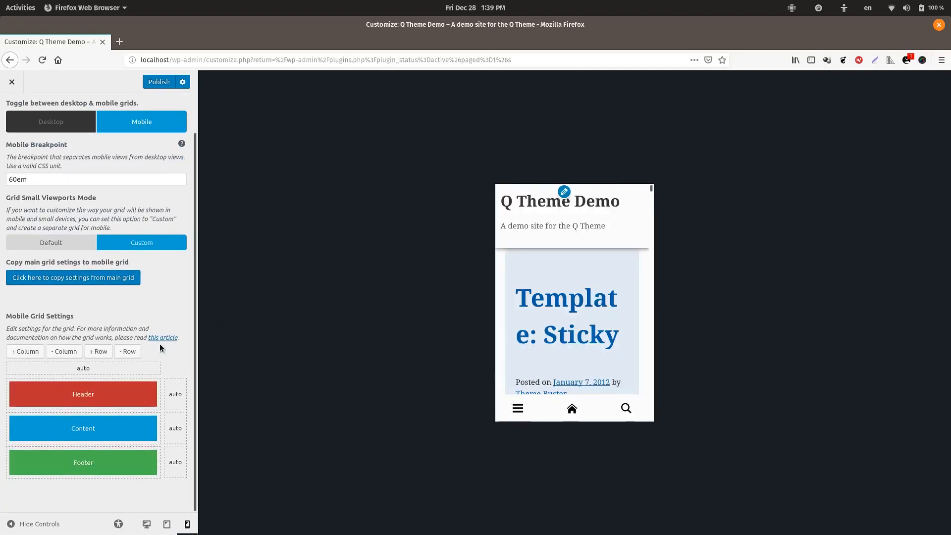
click(36, 349)
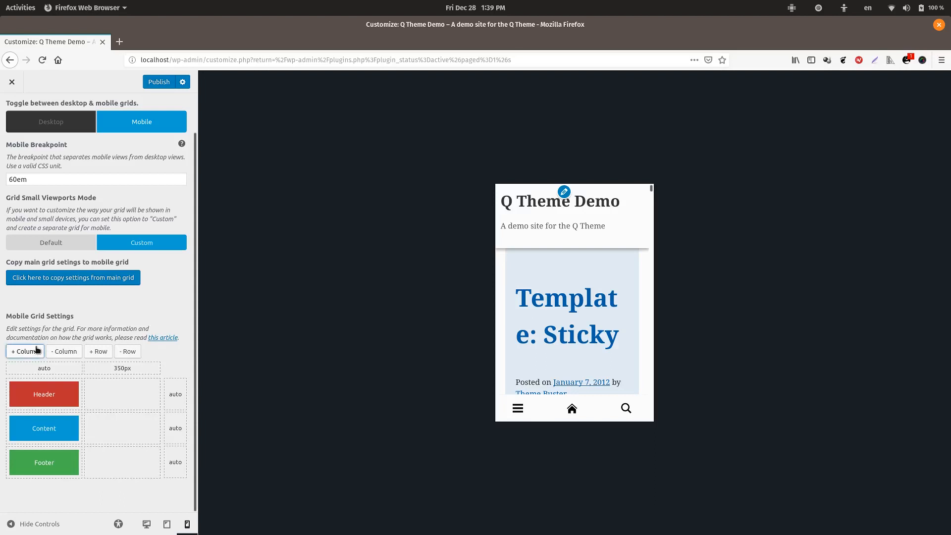
click(74, 353)
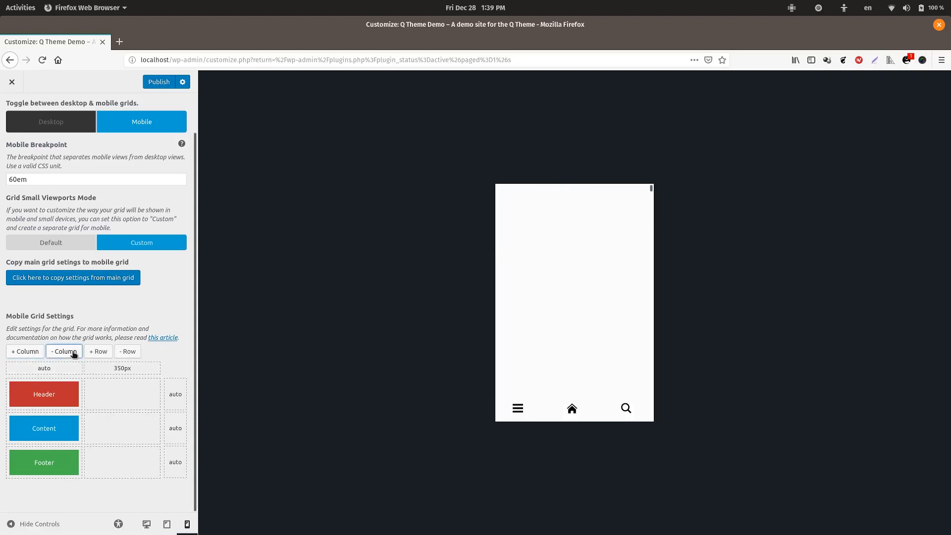
- Add a fourth row to the mobile grid and shift Footer and Content down one row, freeing the row under Header
click(98, 352)
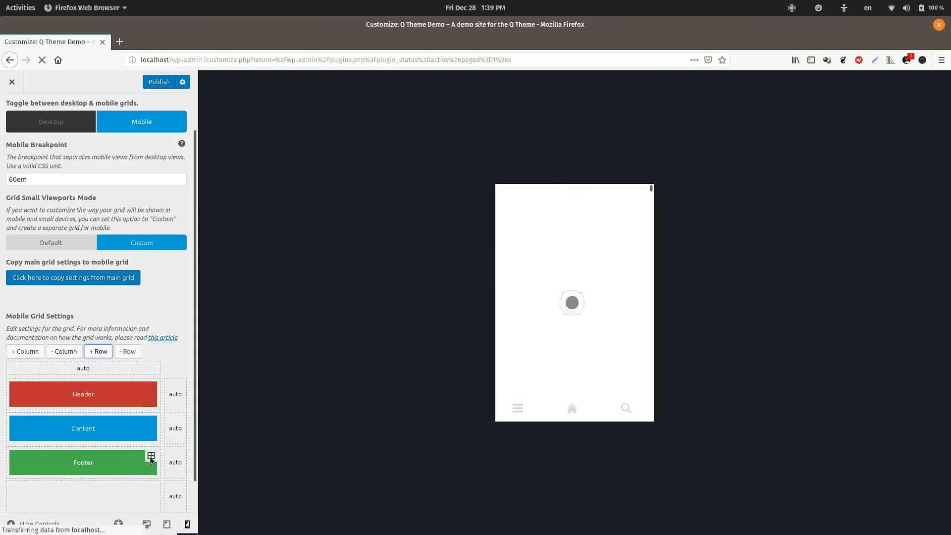
drag(151, 455, 127, 503)
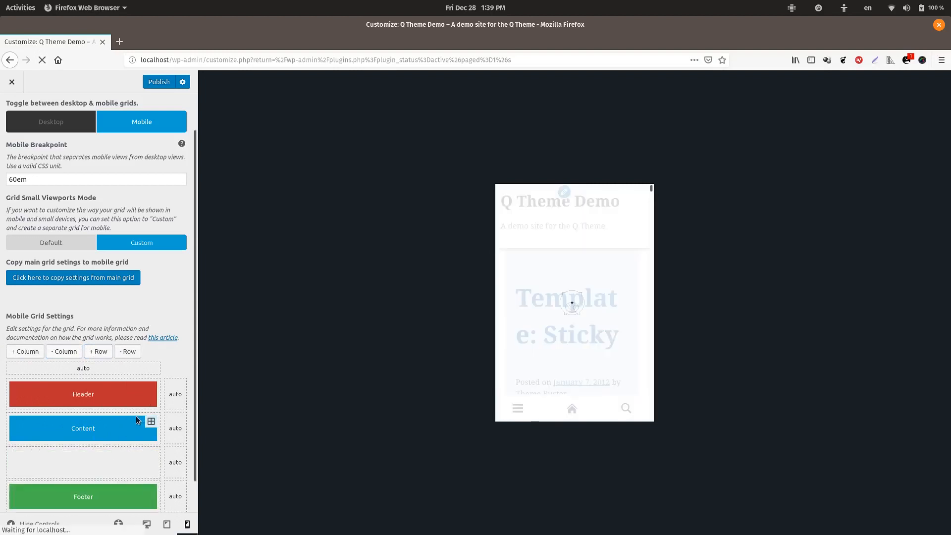
drag(149, 421, 117, 450)
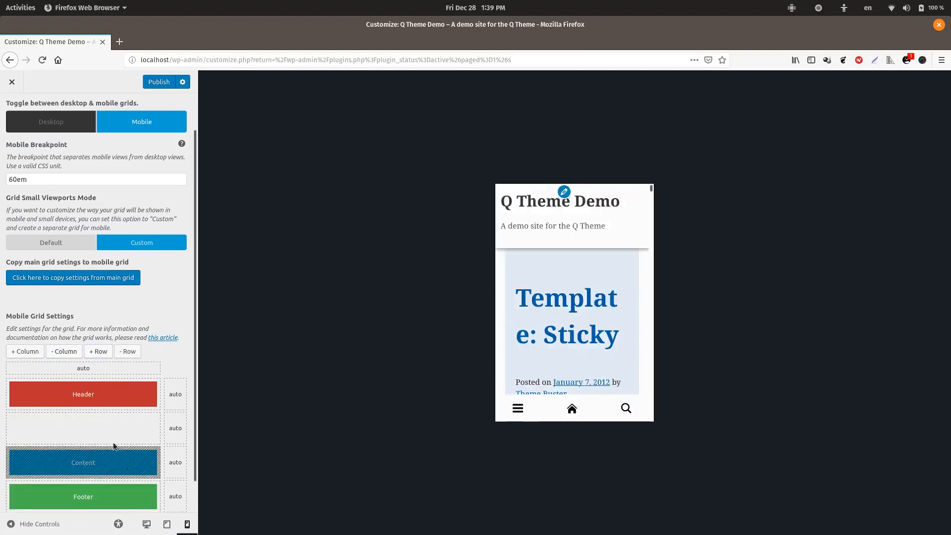
- Insert the Navigation 2 grid part into the empty row between Header and Content in the mobile grid
click(102, 430)
click(84, 415)
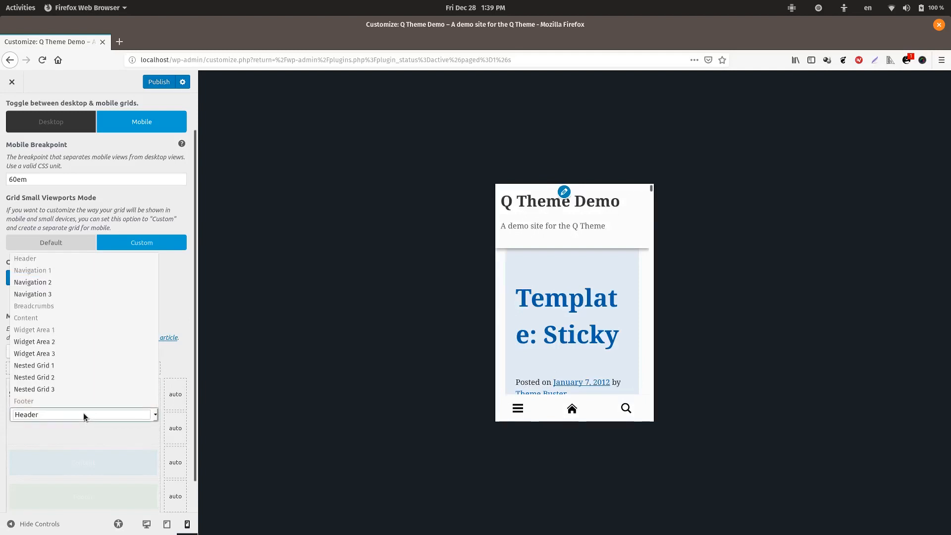
click(46, 283)
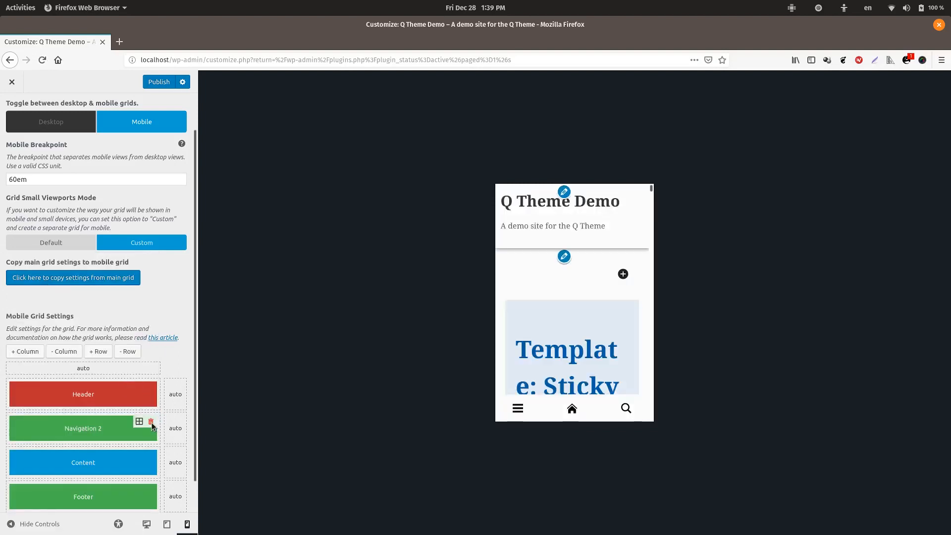
- Delete Navigation 2 from the mobile grid, and move Content and Footer back up before removing the empty last row
click(151, 422)
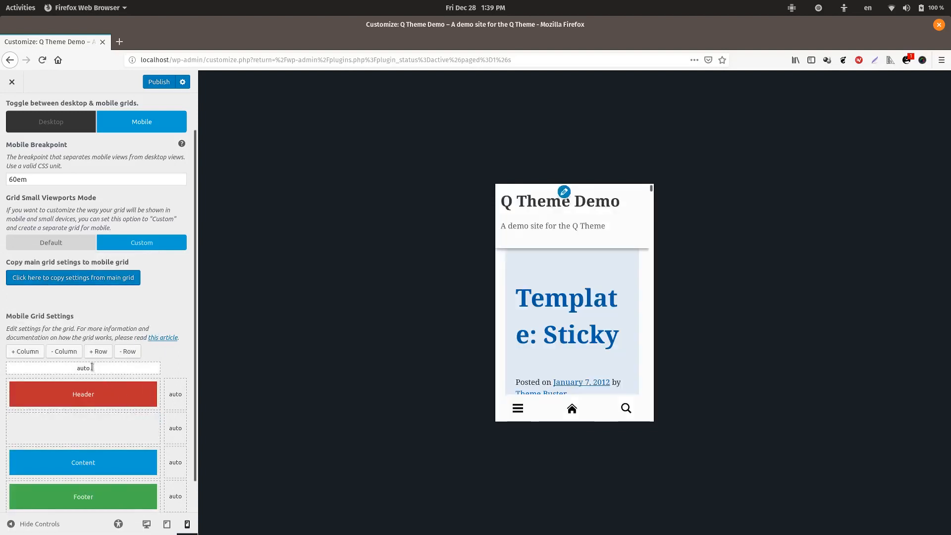
drag(151, 456, 142, 432)
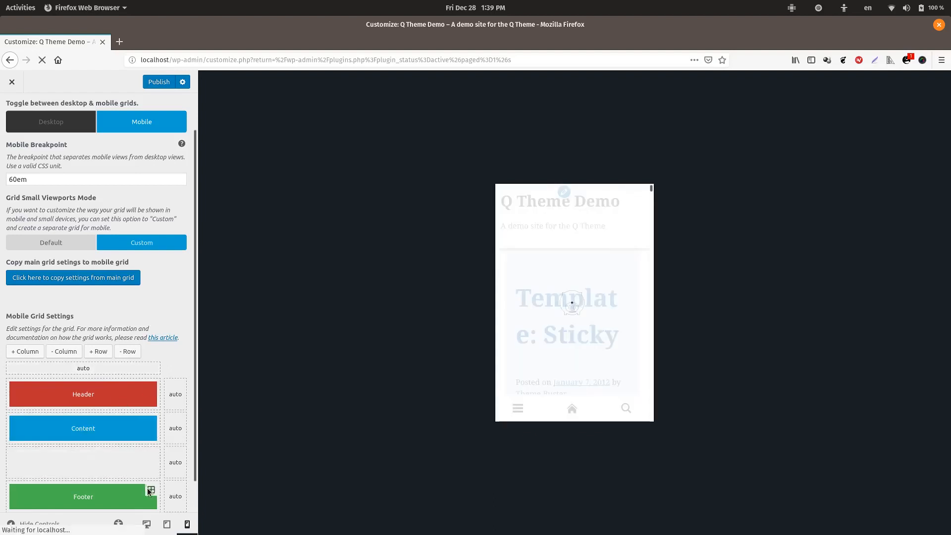
drag(149, 492, 144, 466)
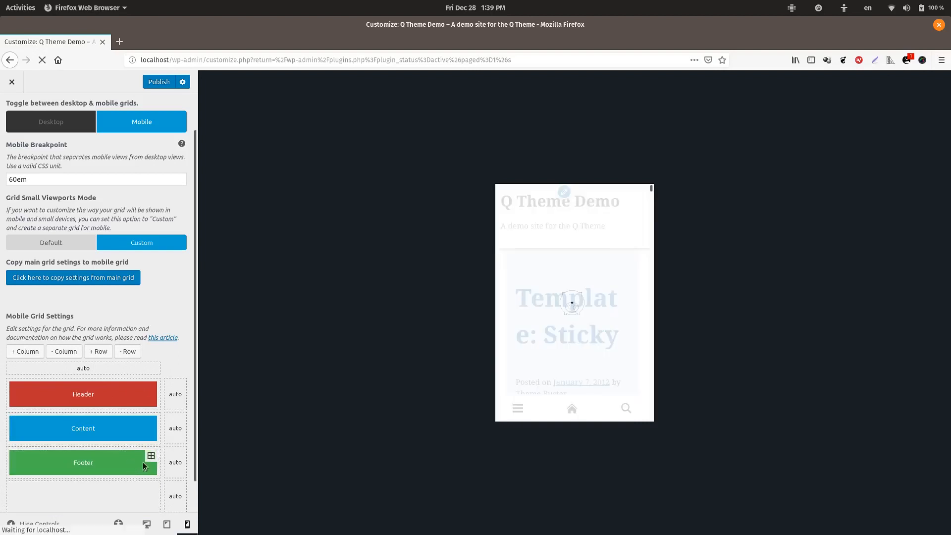
click(129, 352)
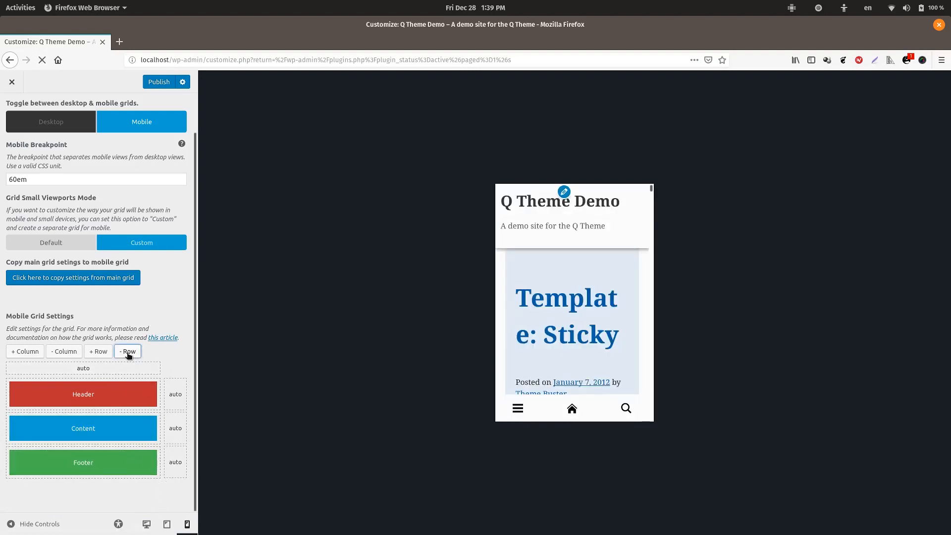
- Set the mobile grid's Header row height to 100px, and publish the changes from the desktop grid view
double_click(181, 394)
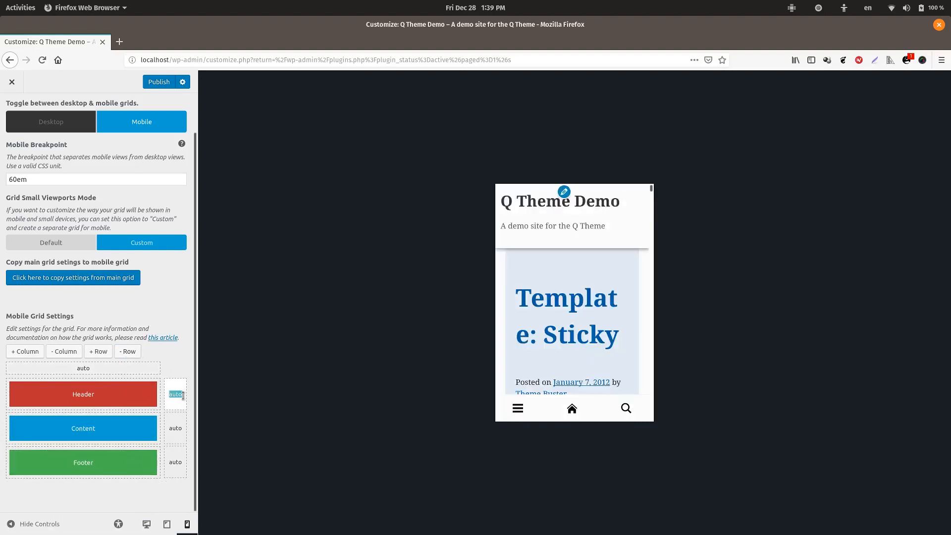
text(100px)
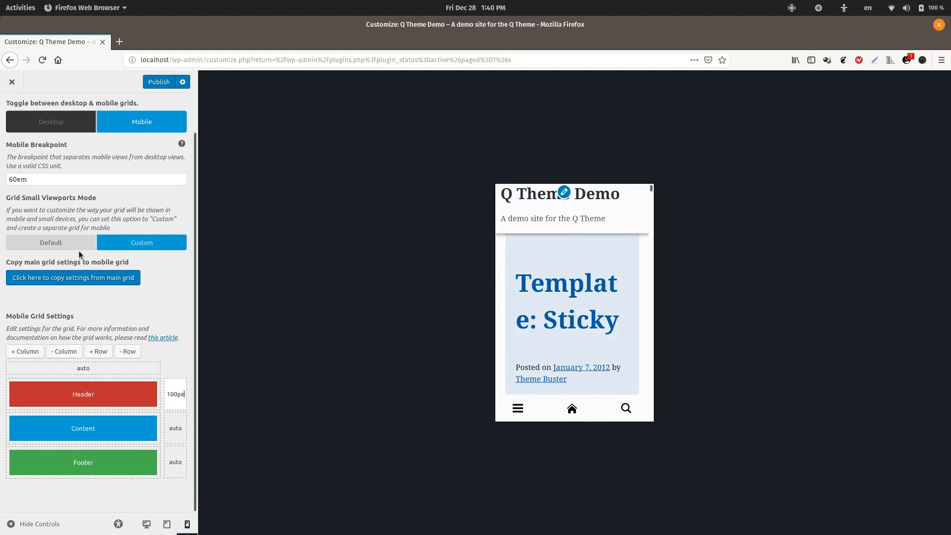
click(52, 123)
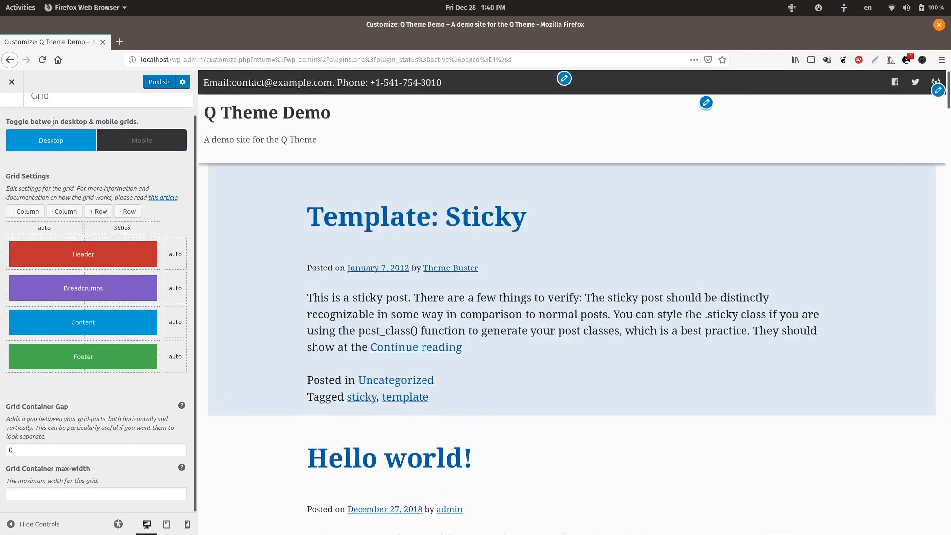
click(161, 82)
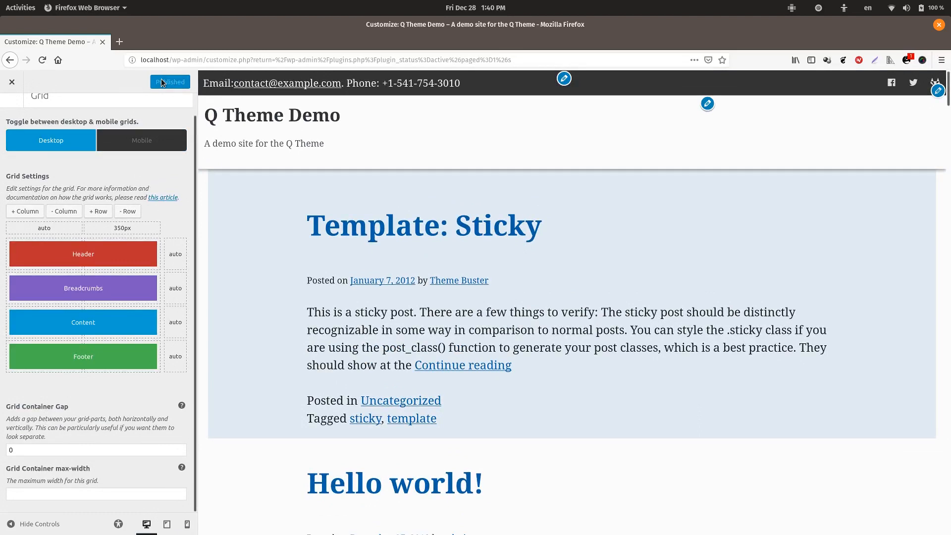